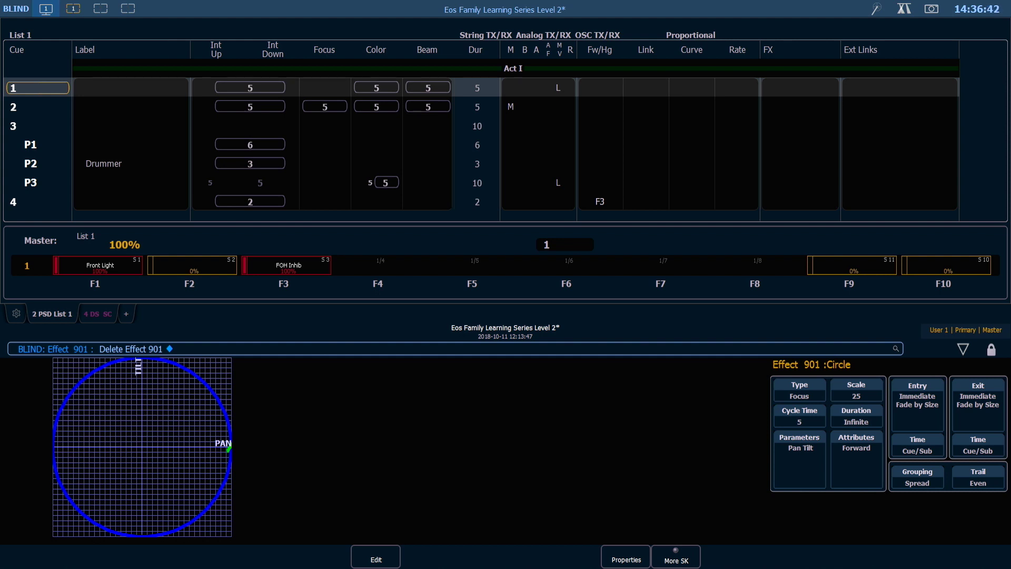
- Create Effect 2 as a Focus-type effect with the default pan/tilt circle
key(e)
text(Effect)
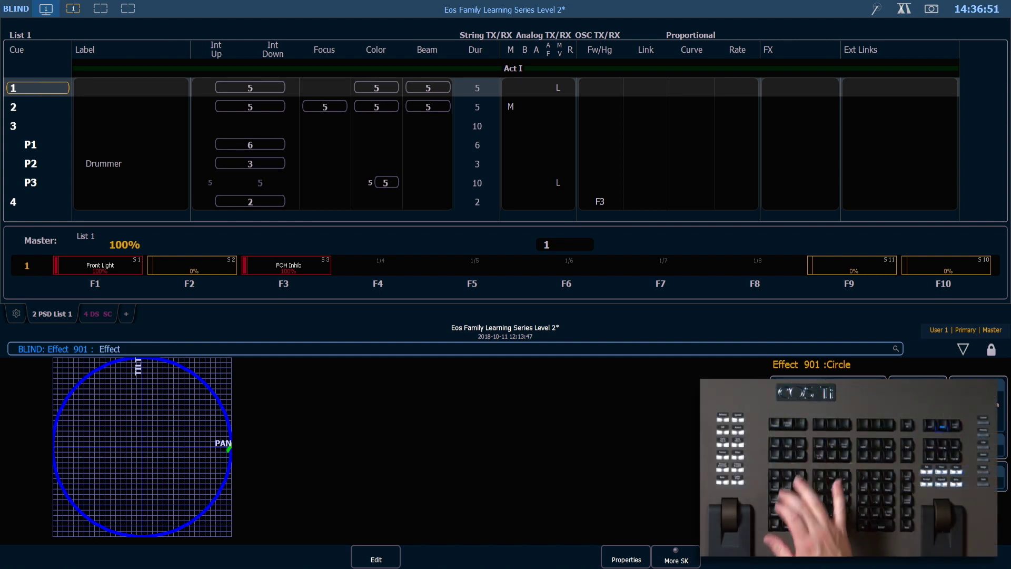
key(BackSpace)
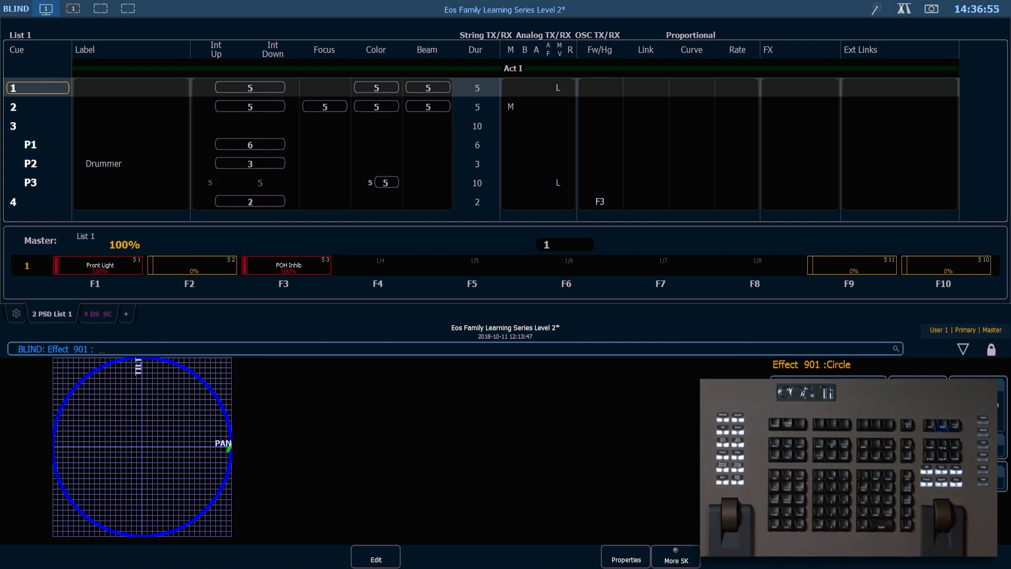
key(e)
text(Effect 2)
key(2)
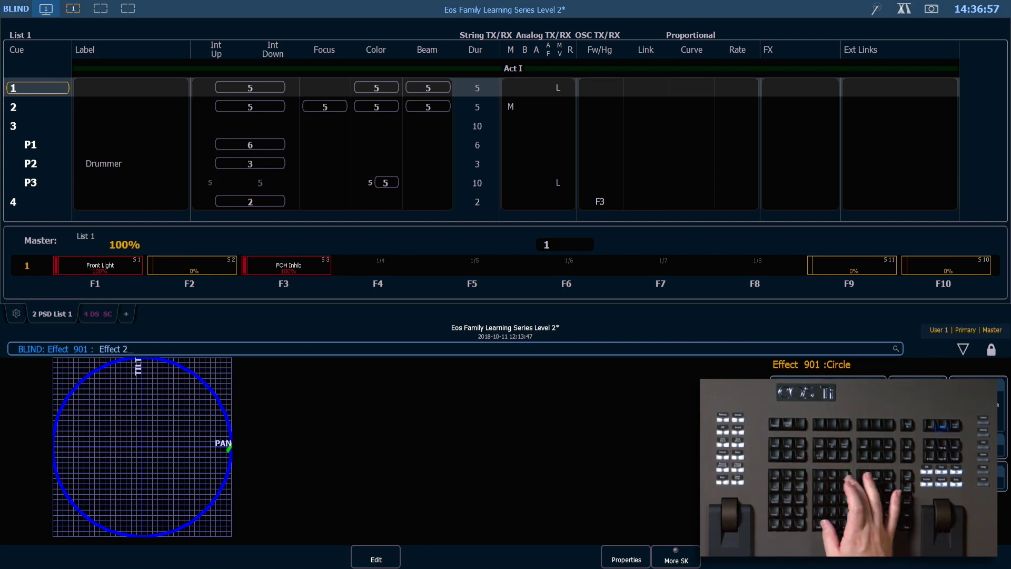
key(Return)
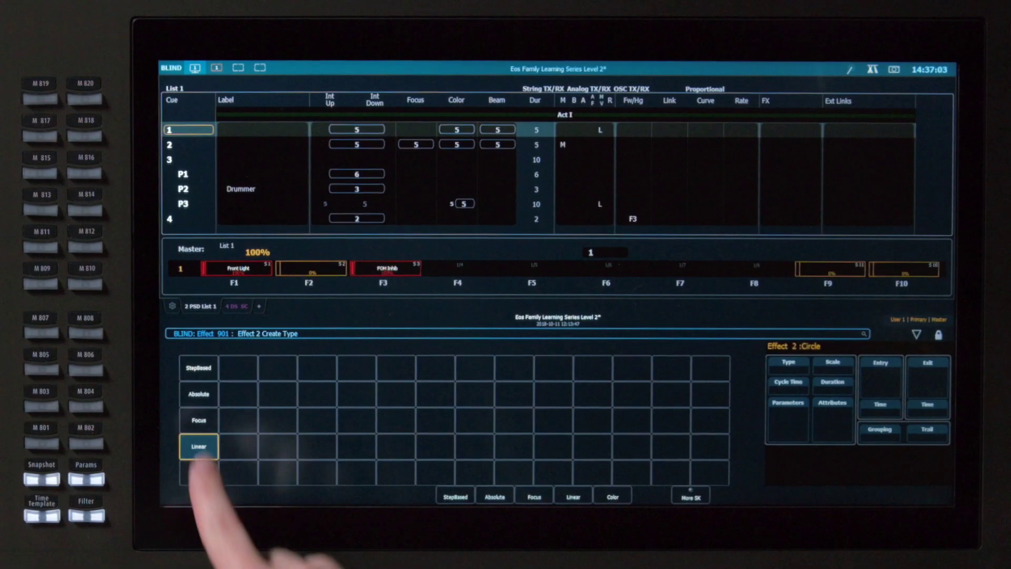
click(50, 460)
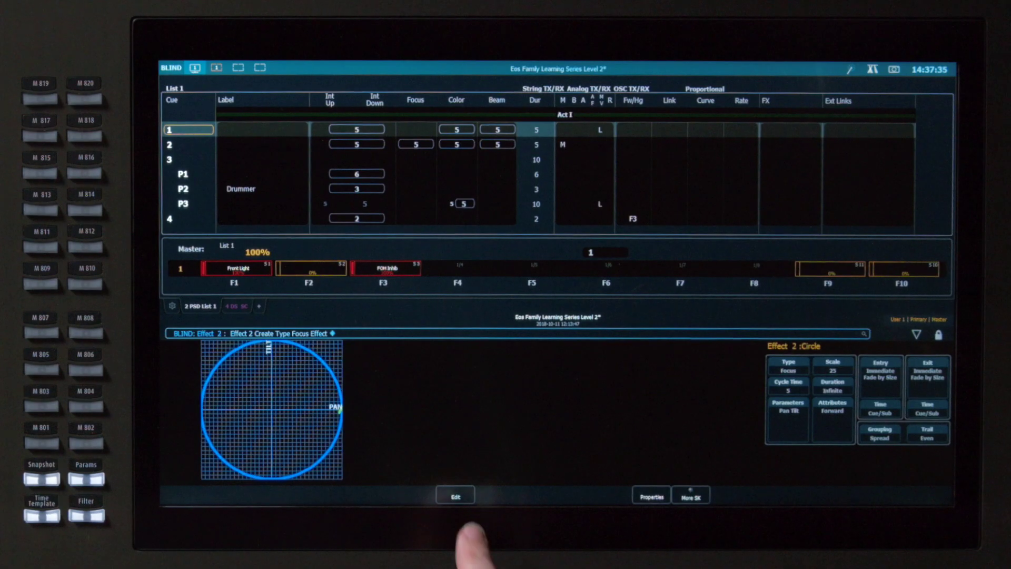
- Clear Effect 2's circle path, then draw and apply a heart-shaped pan/tilt path
click(456, 495)
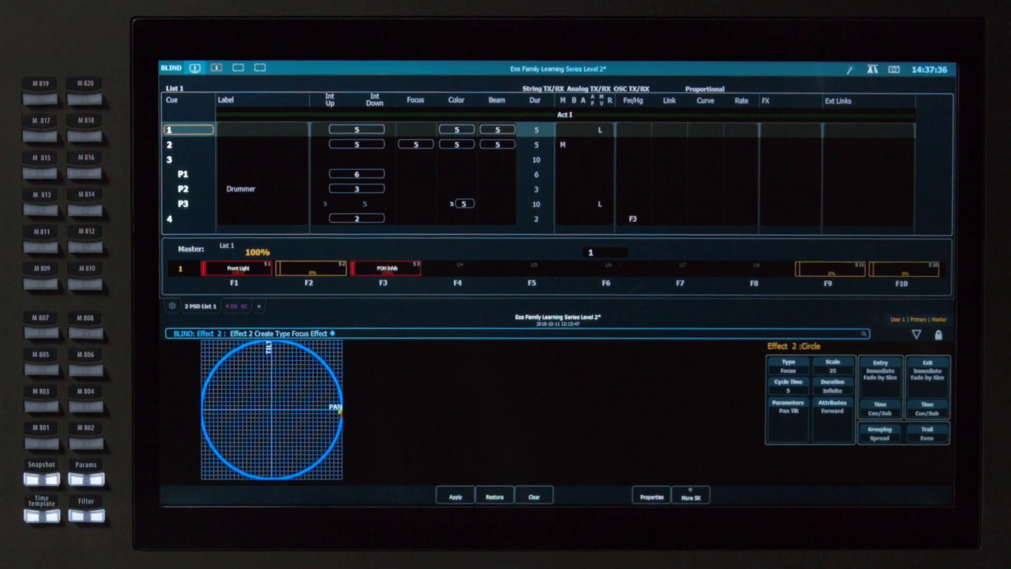
click(534, 495)
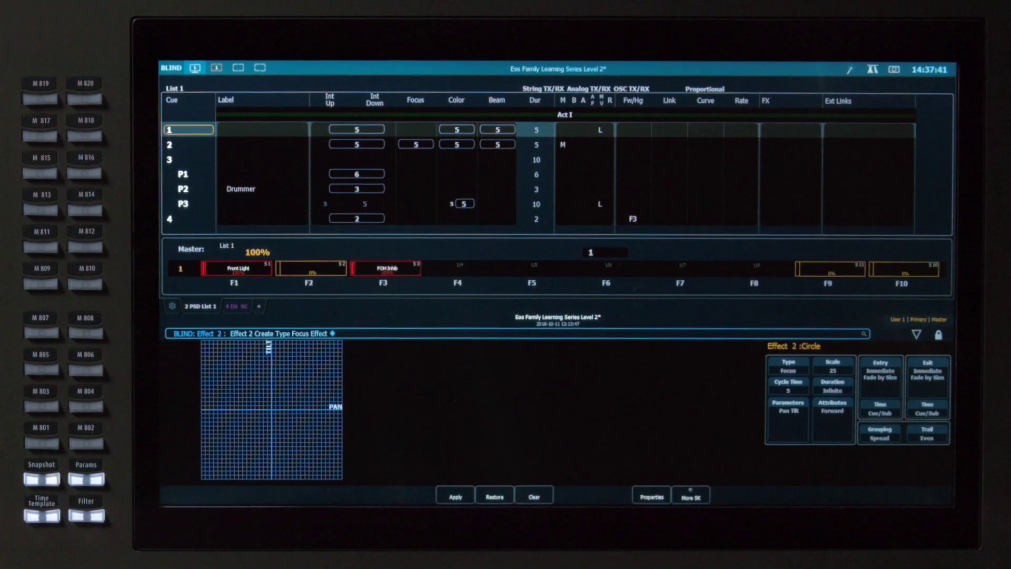
mouse_move(269, 385)
mouse_down()
mouse_move(286, 353)
mouse_move(229, 427)
mouse_move(226, 363)
mouse_move(269, 388)
mouse_up()
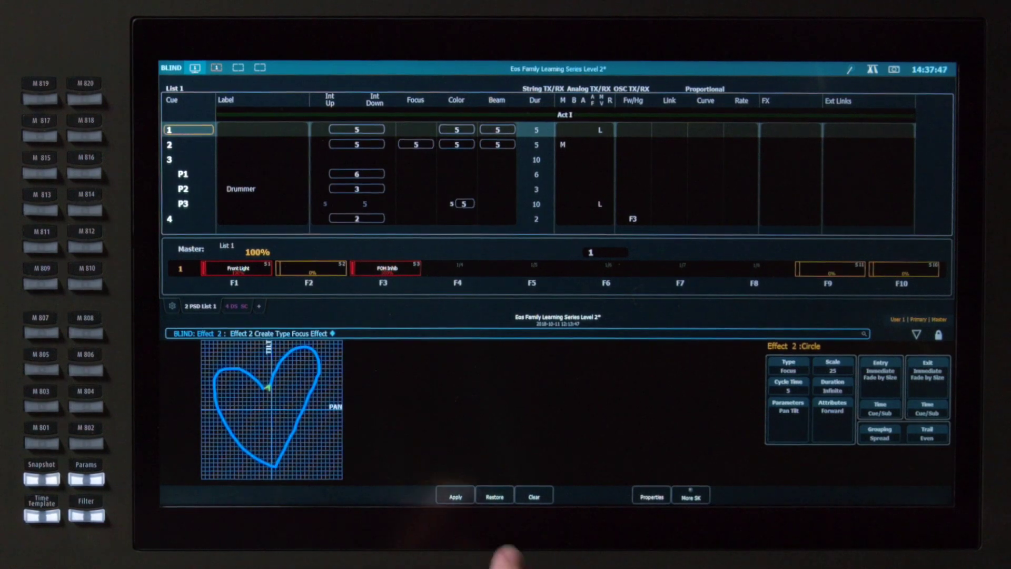
click(456, 497)
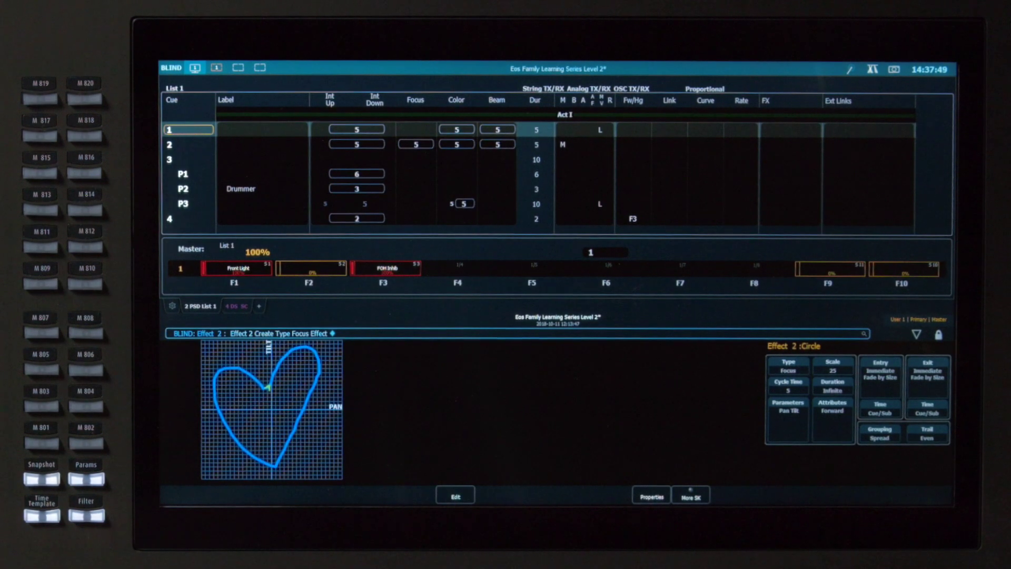
- Set Effect 2's Grouping field to 1 in the effect properties
click(879, 433)
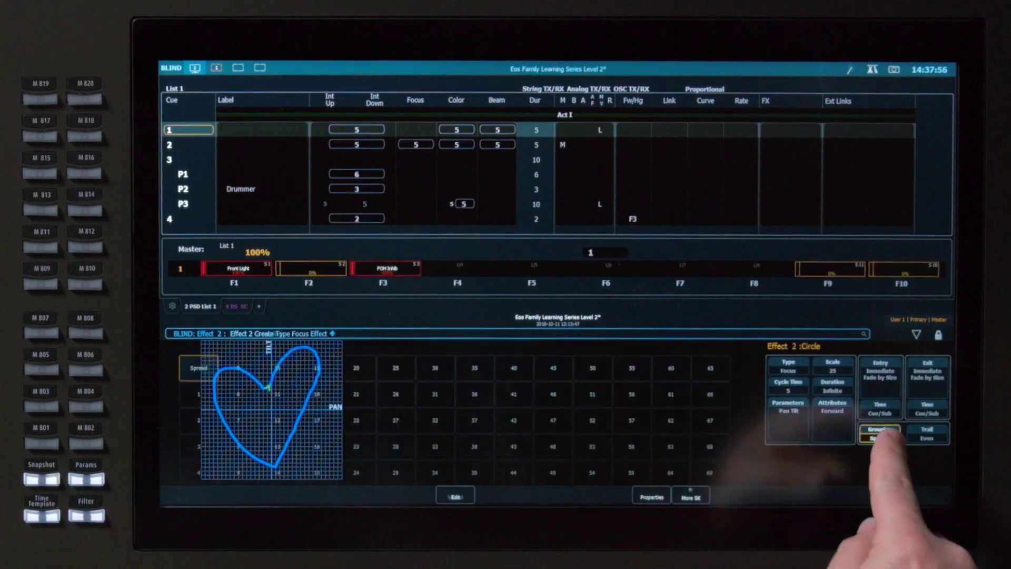
click(199, 394)
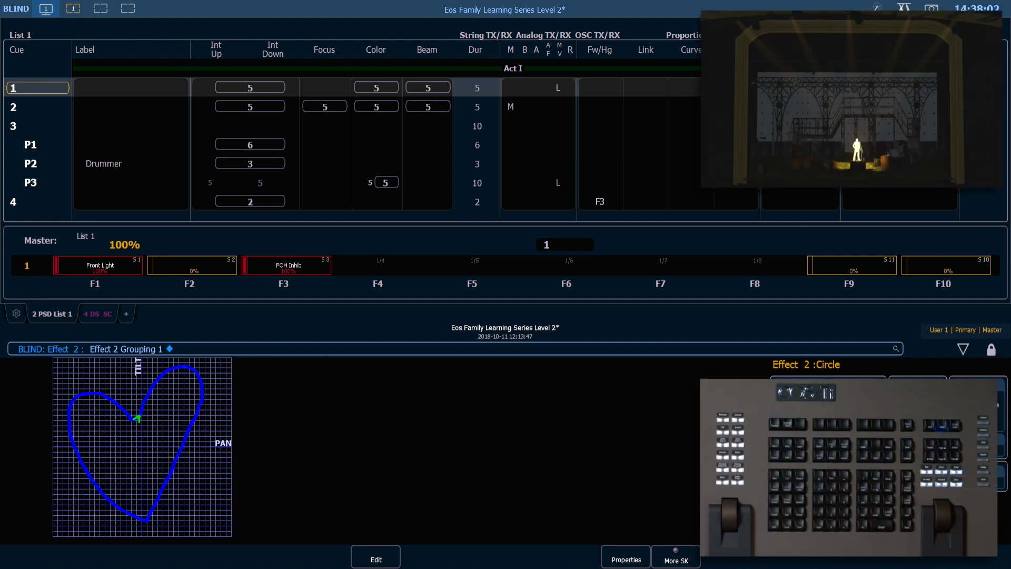
- In Live, bring group 5 to full intensity
key(F1)
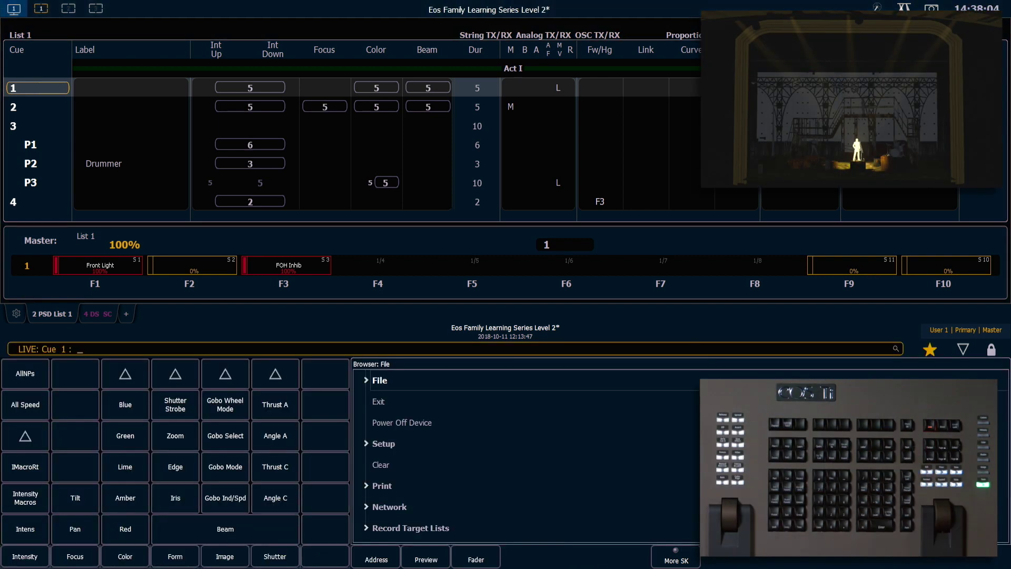
key(g)
text(Group)
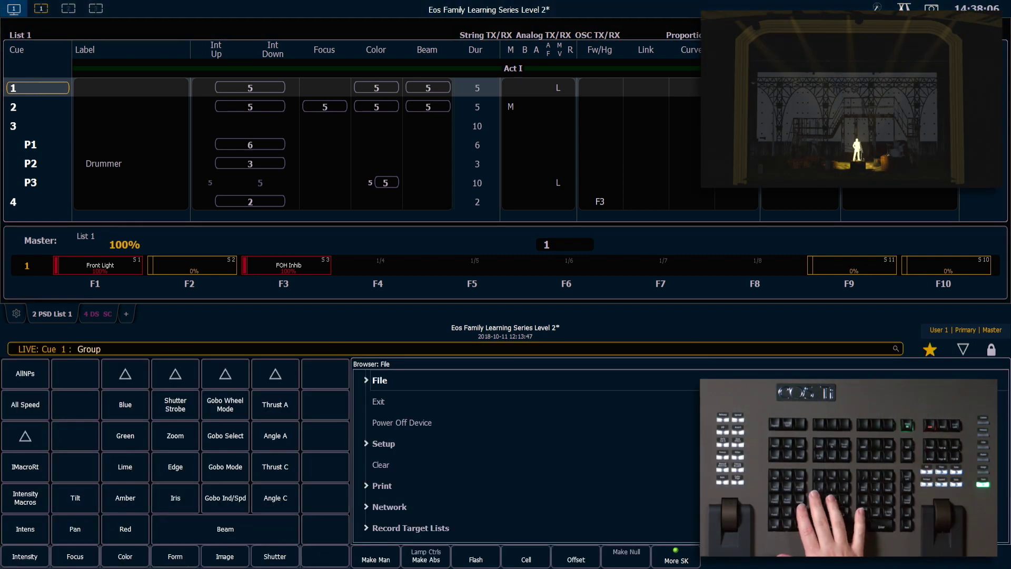
key(5)
key(f)
text(5 @ Full ◆)
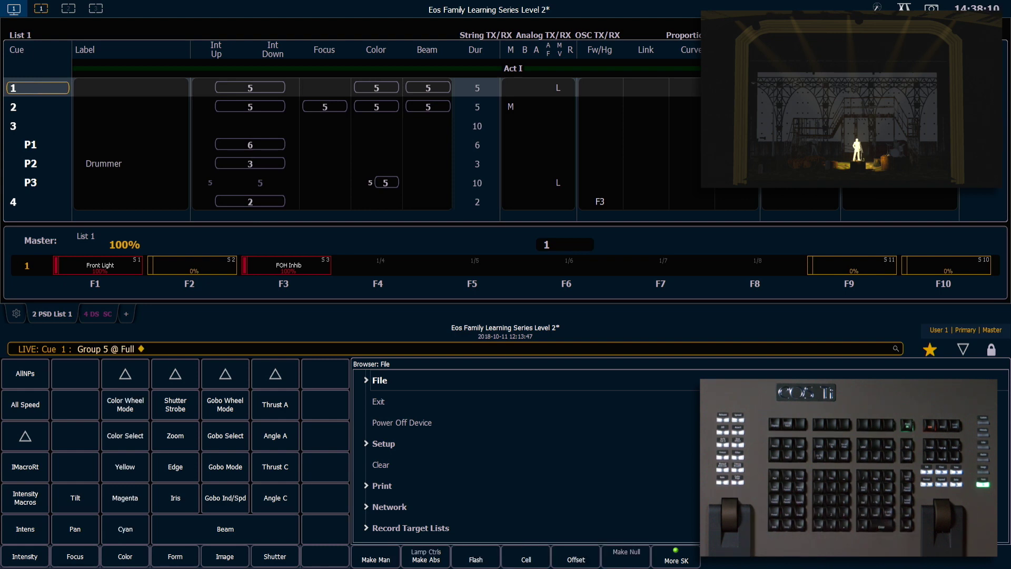
- Recall Focus Palette 2 on group 5 and run Effect 2 on it
key(ctrl+f)
key(2)
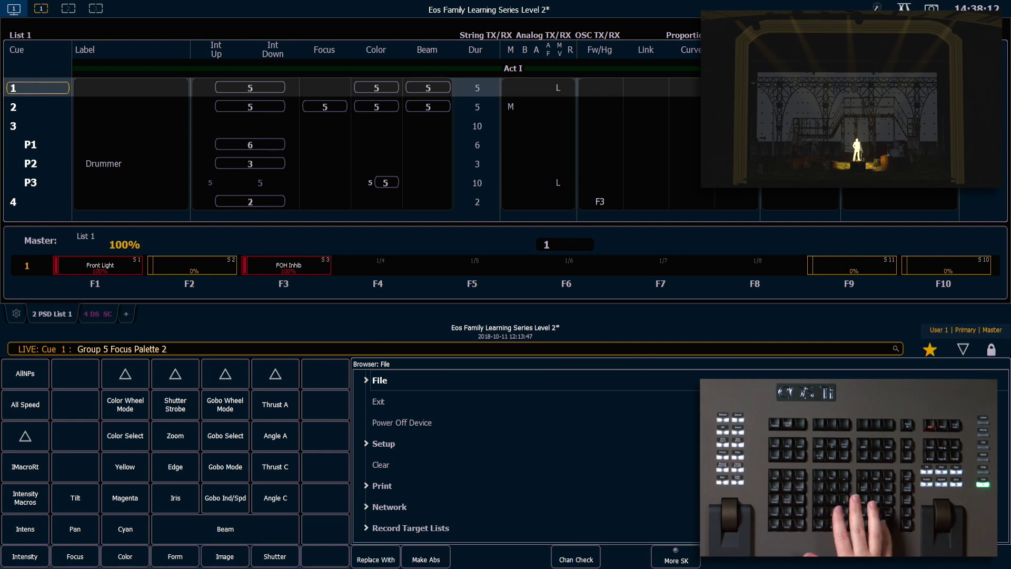
key(Return)
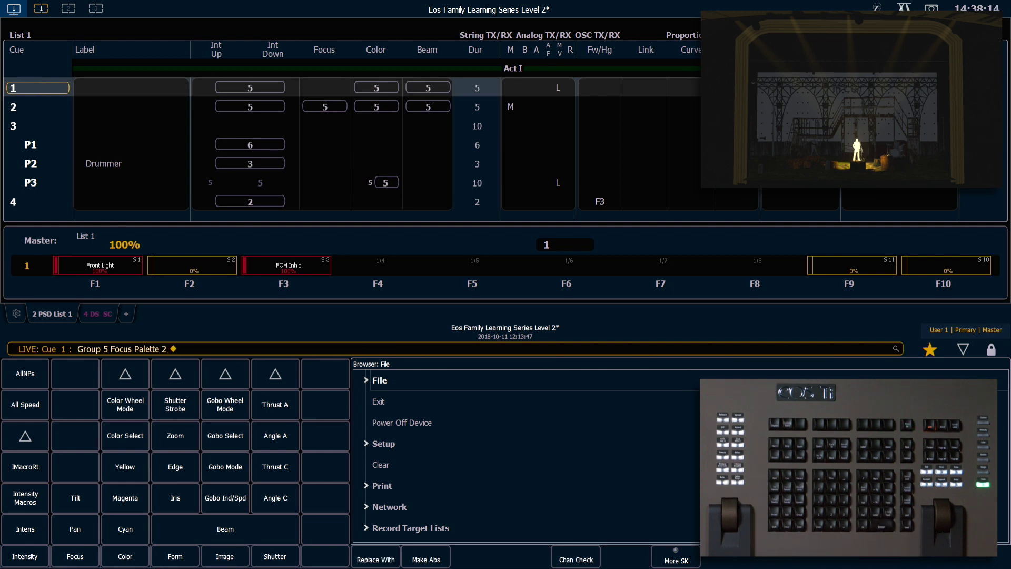
key(ctrl+e)
key(2)
text(Effe)
key(Return)
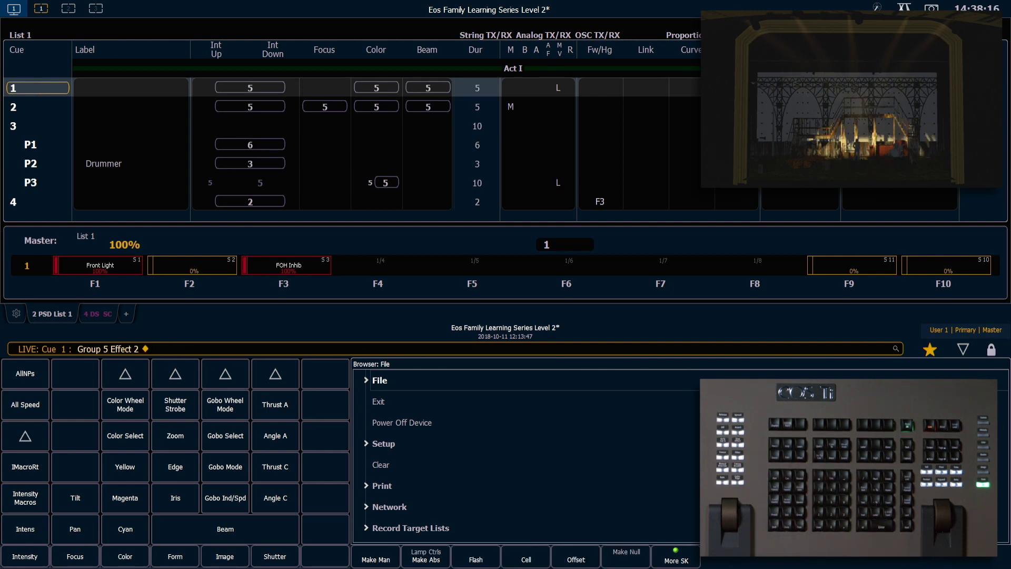